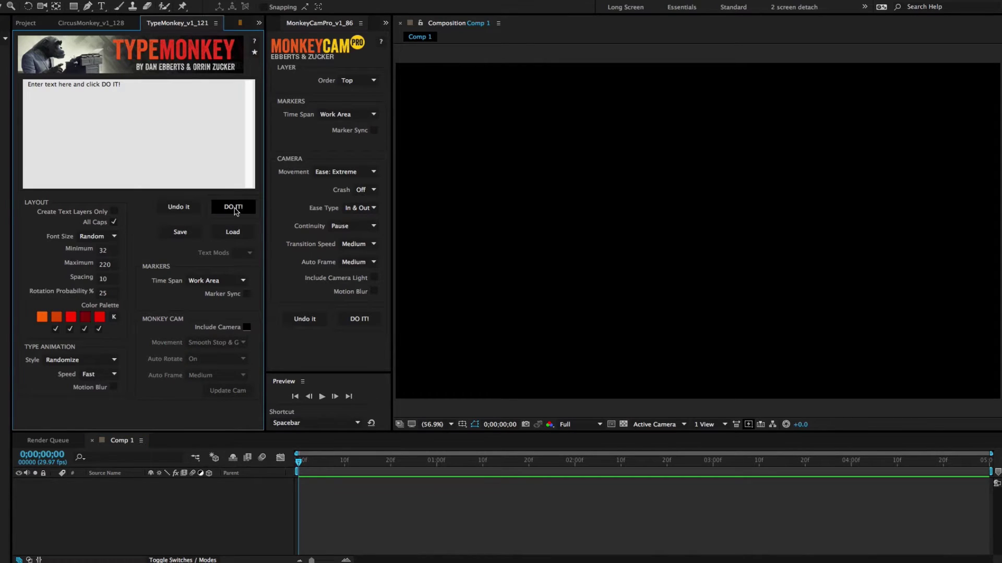
# Generate the TypeMonkey sample words, preview them, and set MonkeyCam Movement to Ease: Extreme
pyautogui.click(234, 209)
pyautogui.click(322, 397)
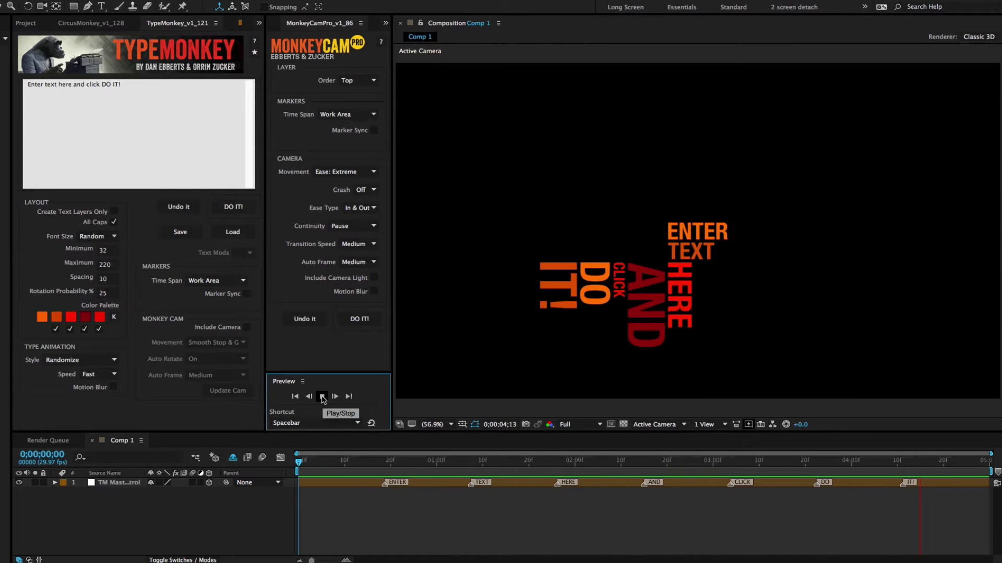
pyautogui.click(344, 172)
pyautogui.click(337, 181)
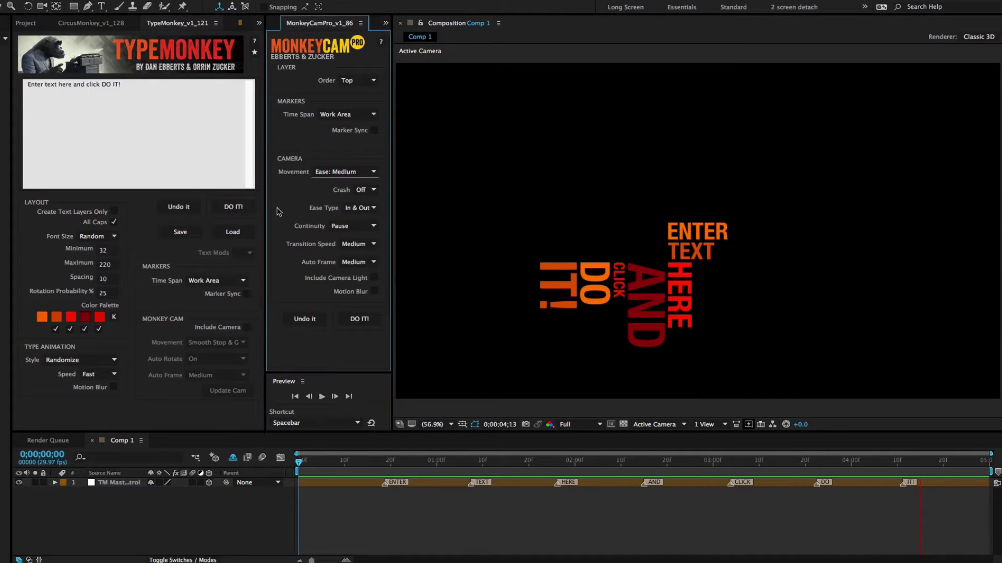
pyautogui.click(330, 174)
pyautogui.click(330, 183)
# Build the MonkeyCam Pro camera from the word markers and preview it from the start
pyautogui.click(357, 320)
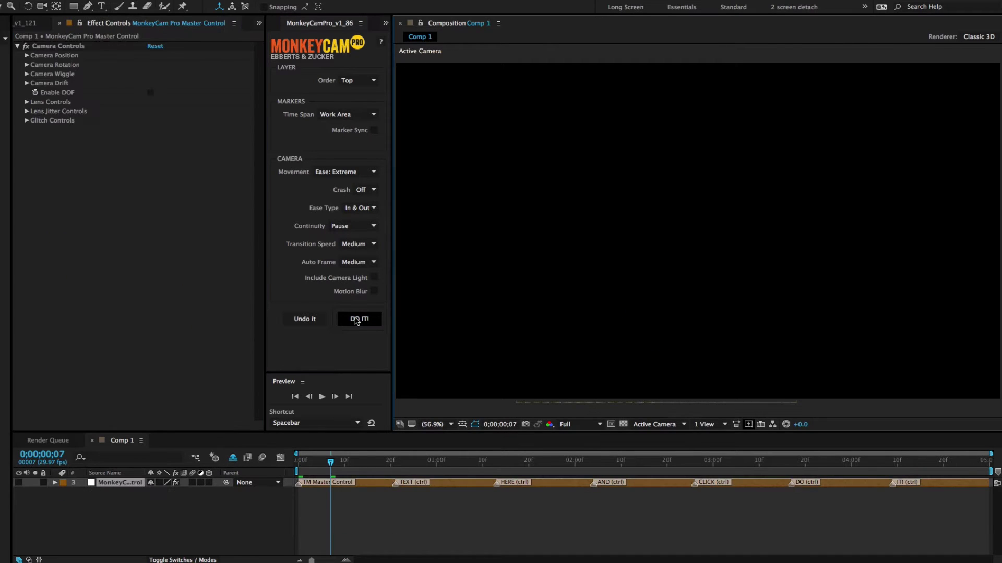
pyautogui.moveTo(318, 462); pyautogui.dragTo(303, 460)
pyautogui.click(321, 397)
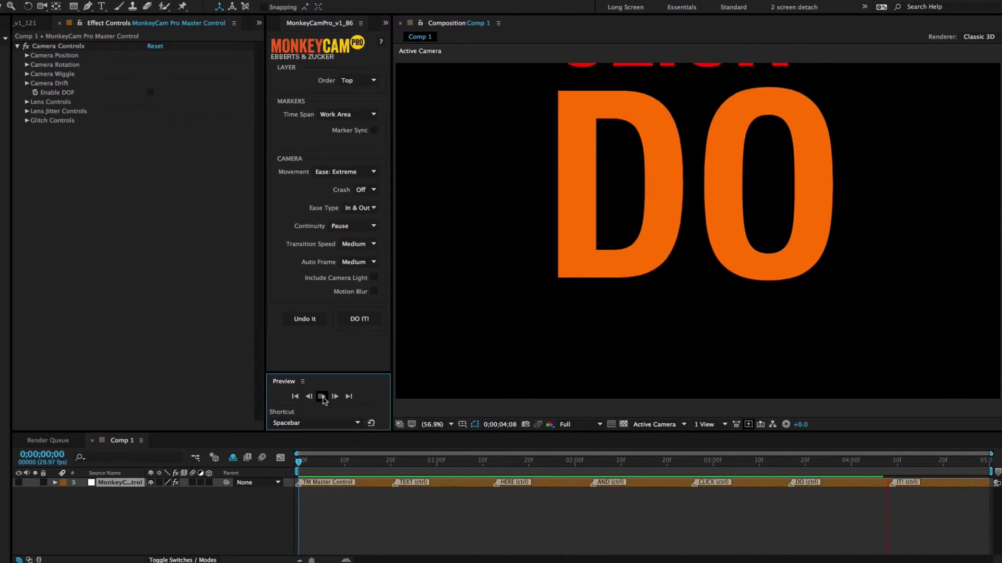
pyautogui.click(323, 398)
# Scrub to where ENTER is framed, toggle shy layers, and replay the camera fly-through
pyautogui.moveTo(330, 466); pyautogui.dragTo(445, 485)
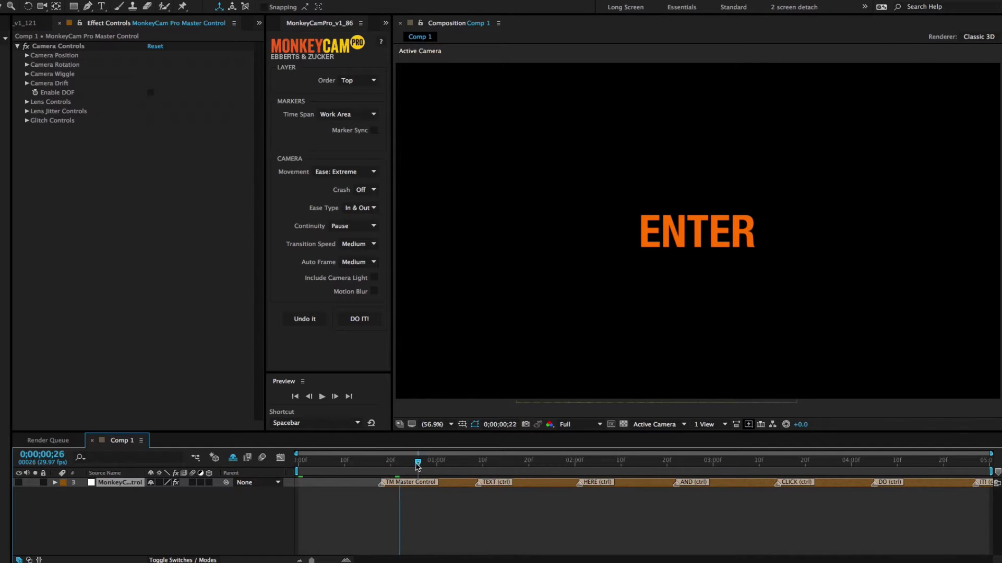
pyautogui.click(214, 458)
pyautogui.click(234, 460)
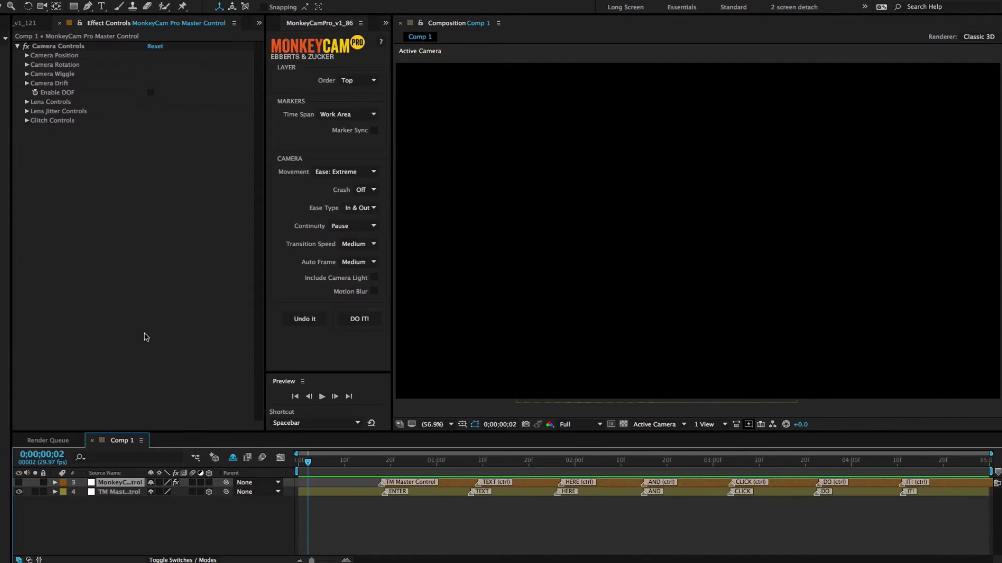
pyautogui.click(322, 397)
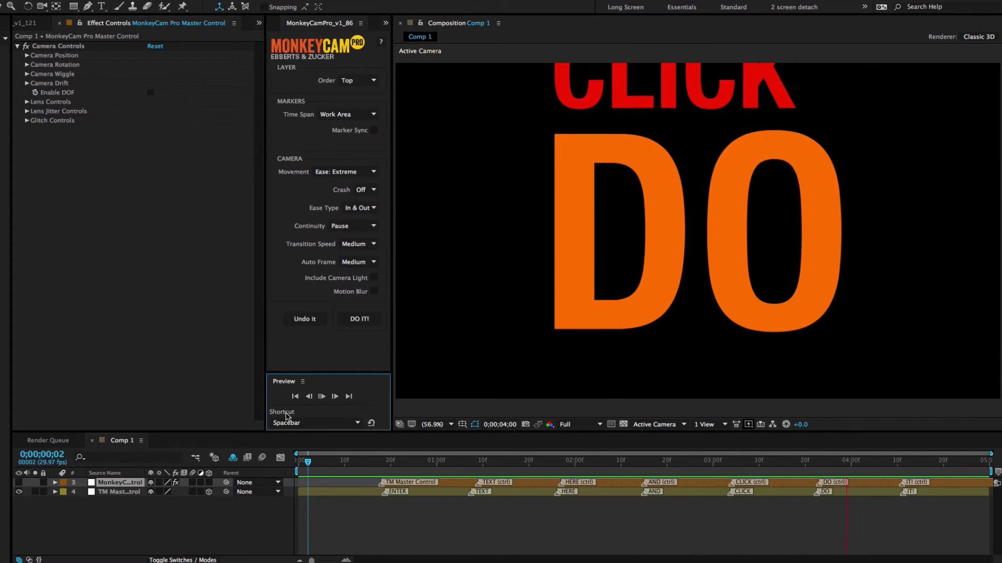
pyautogui.press('space')
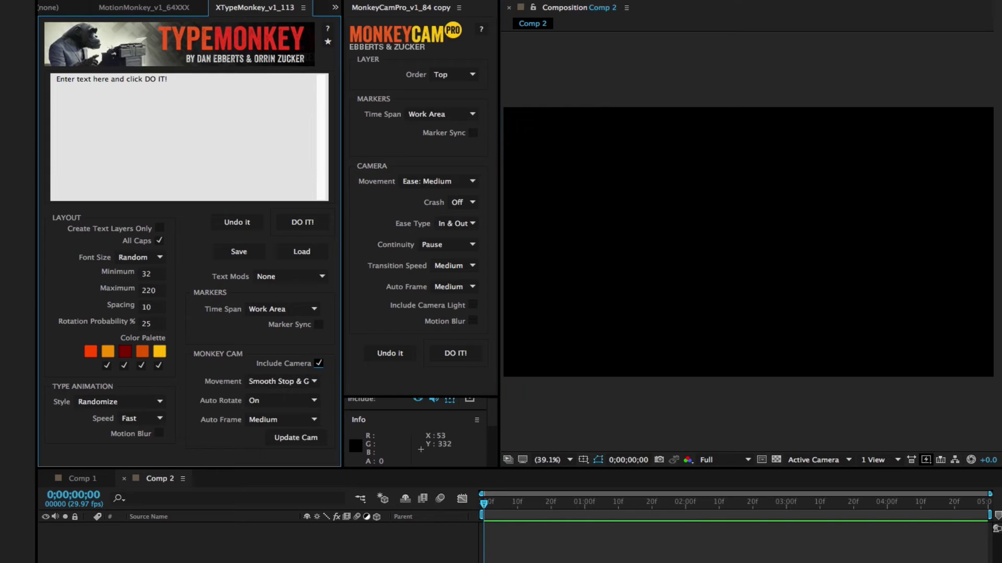
# Build the TypeMonkey words in Comp 2 without a camera and select TM Master Control
pyautogui.click(318, 363)
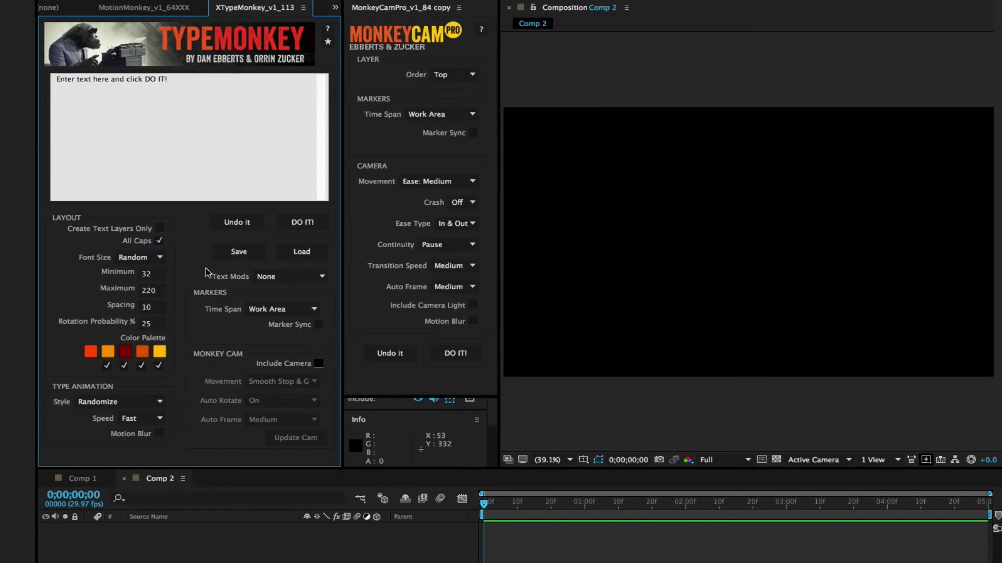
pyautogui.click(300, 223)
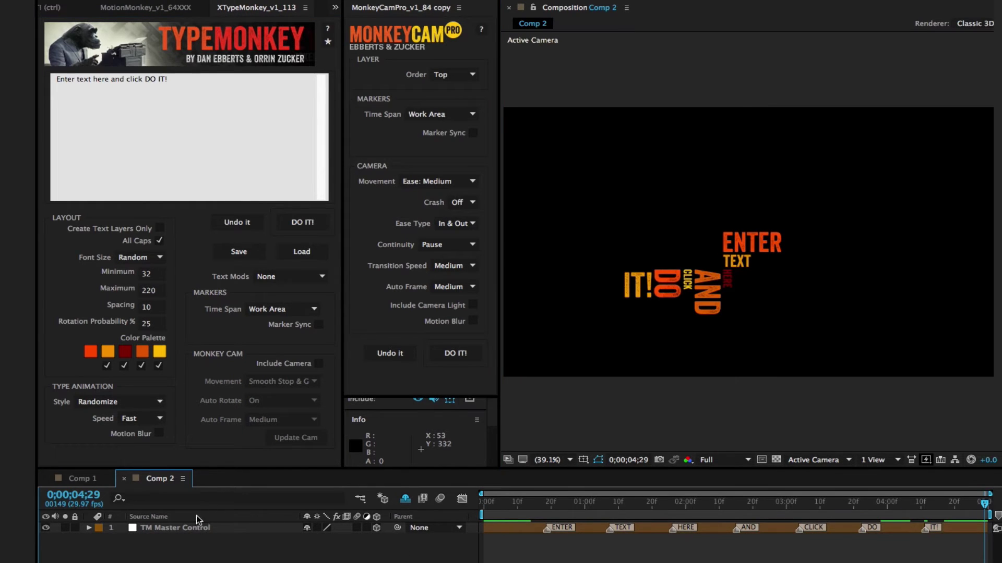
pyautogui.click(195, 529)
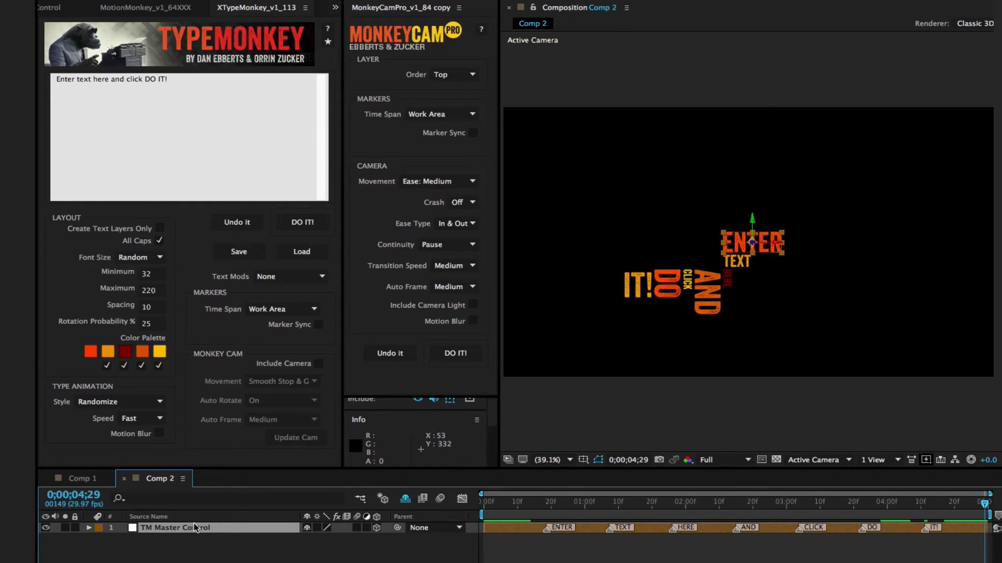
# Duplicate it as 'TM Master Control Copy', use it as marker guide, and enable Marker Sync
pyautogui.hotkey('ctrl', 'd')
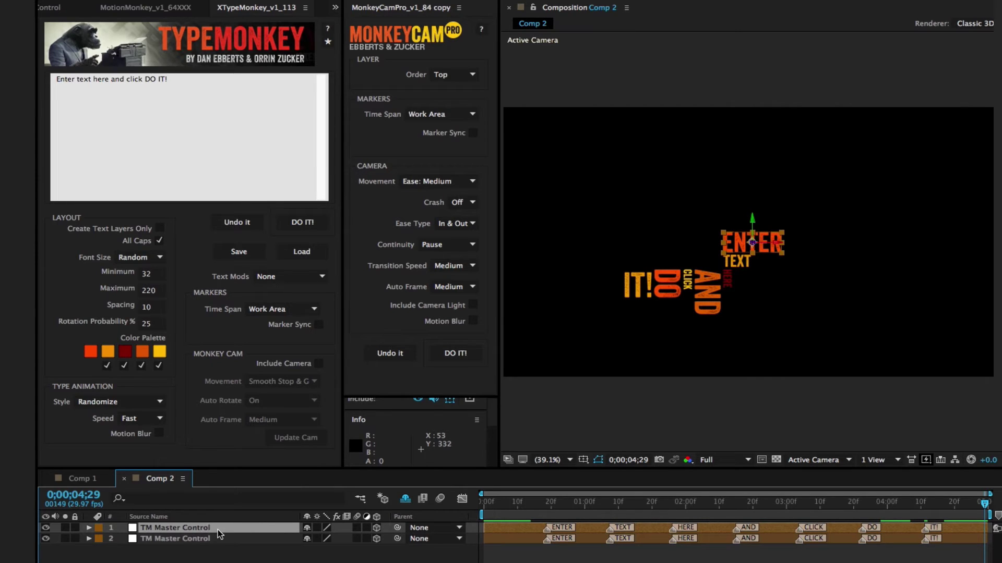
pyautogui.press('Return')
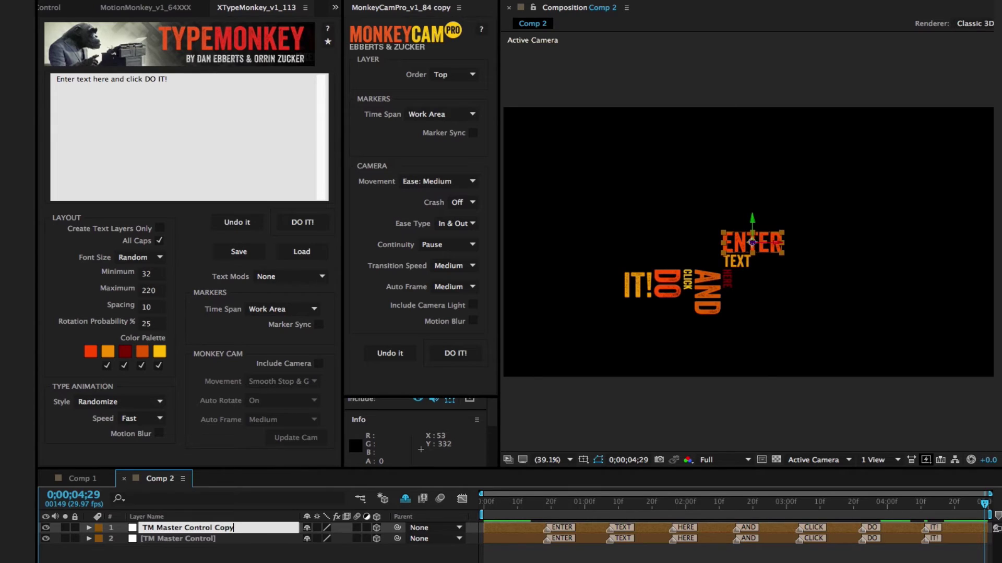
pyautogui.click(218, 550)
pyautogui.click(211, 528)
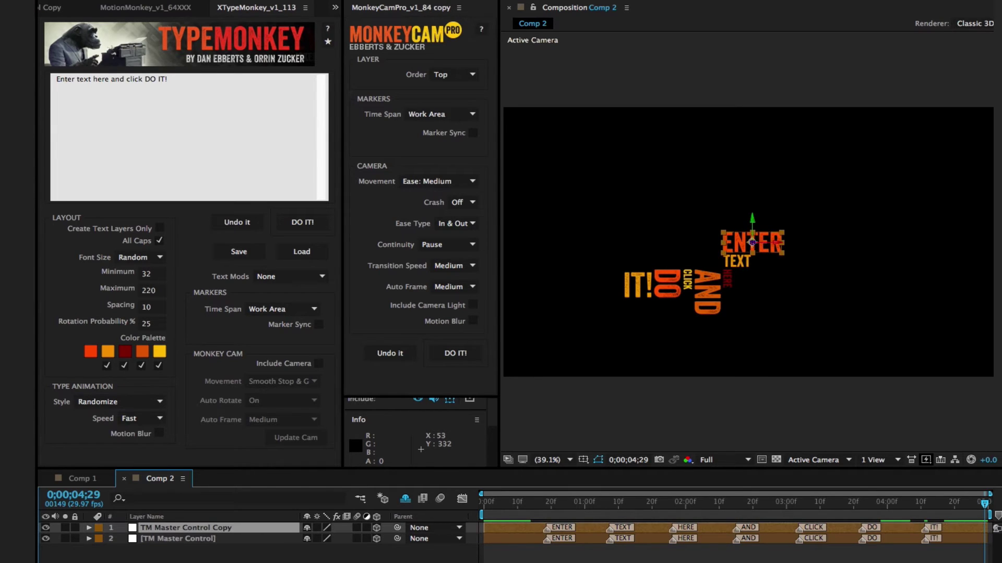
pyautogui.click(473, 134)
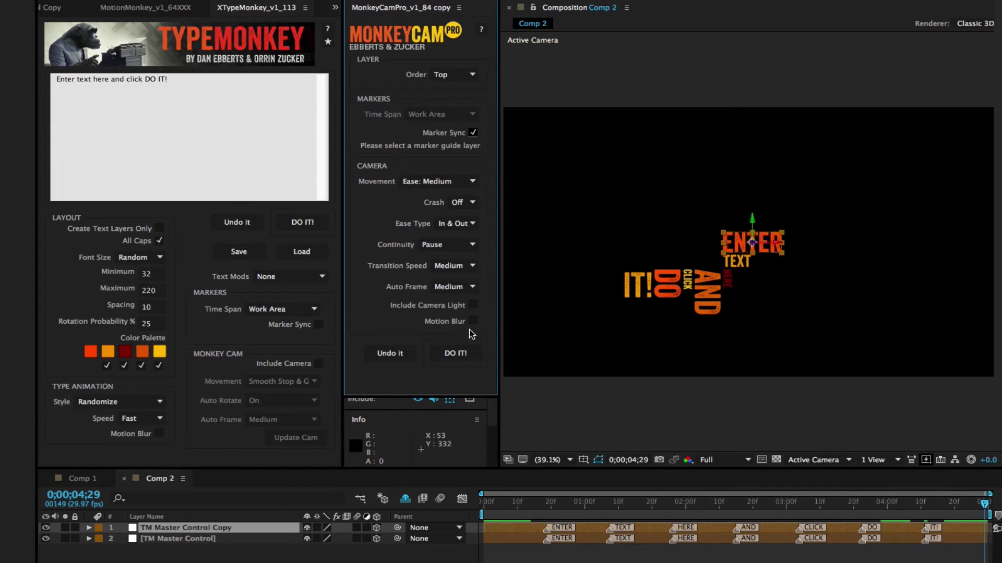
# Build the MonkeyCam camera from TM Master Control Copy's markers and scrub to check framing
pyautogui.click(466, 355)
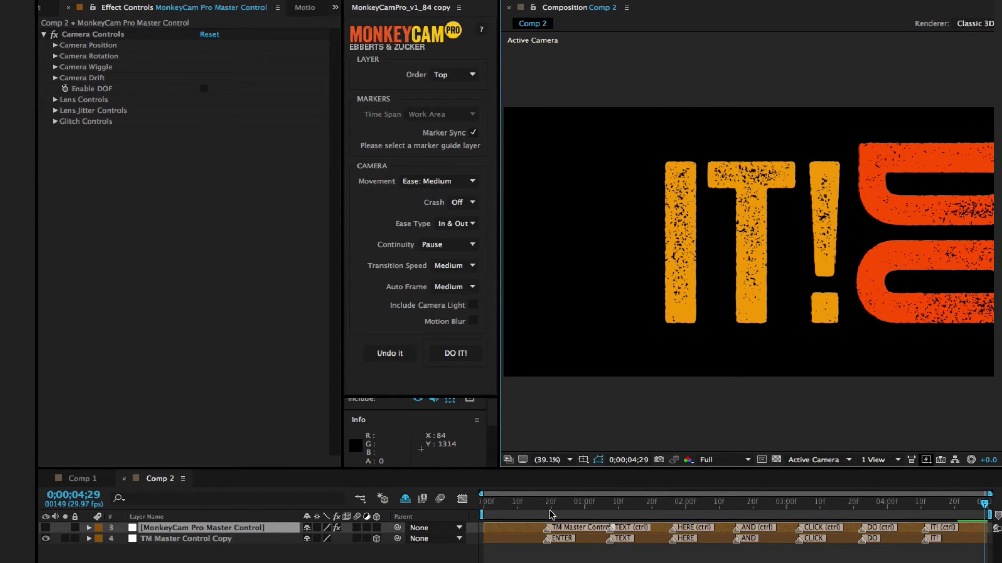
pyautogui.moveTo(550, 516); pyautogui.dragTo(683, 514)
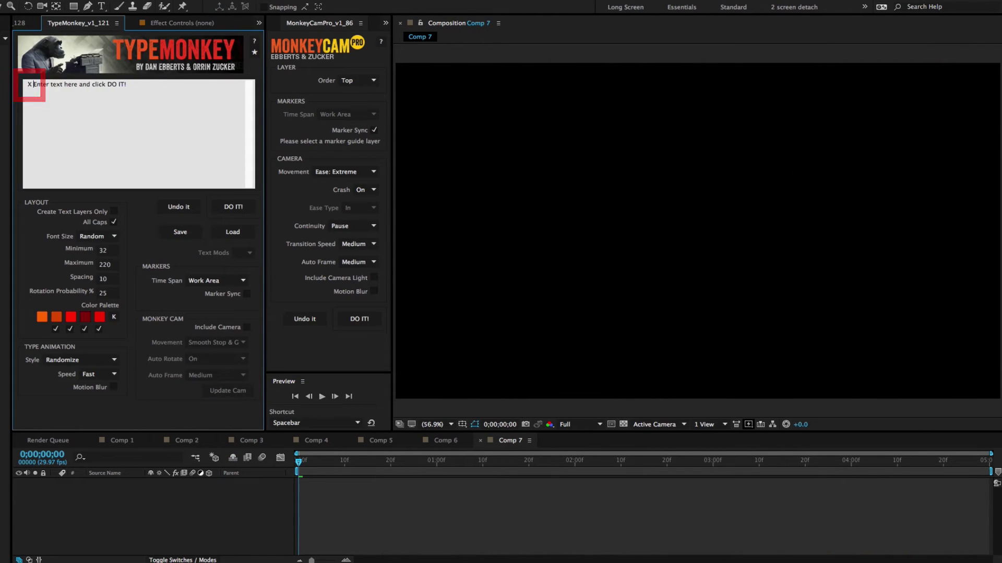
# Generate the stacked X-prefixed words, build the crashing MonkeyCam camera, reveal all layers, and preview
pyautogui.click(226, 209)
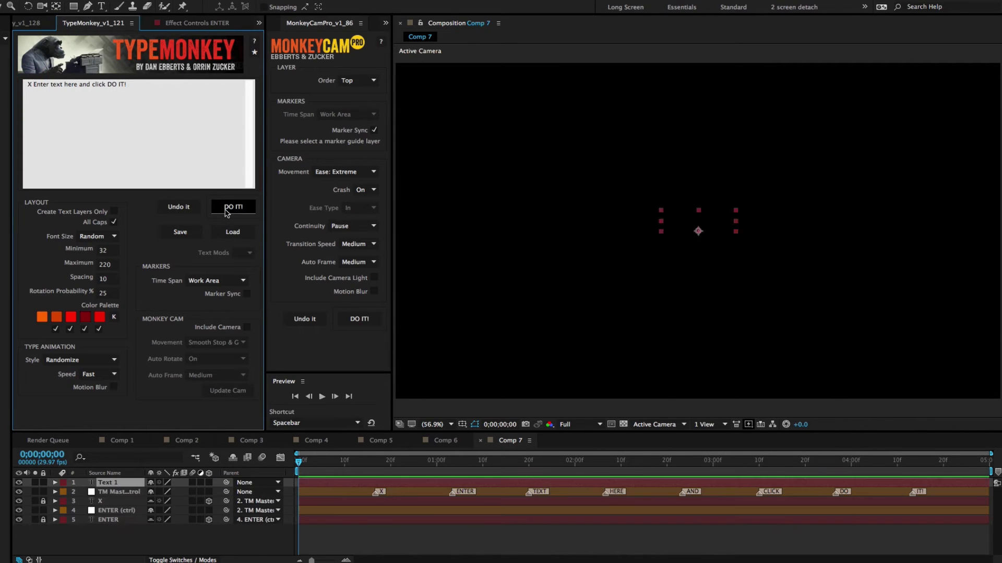
pyautogui.click(355, 320)
pyautogui.click(355, 320)
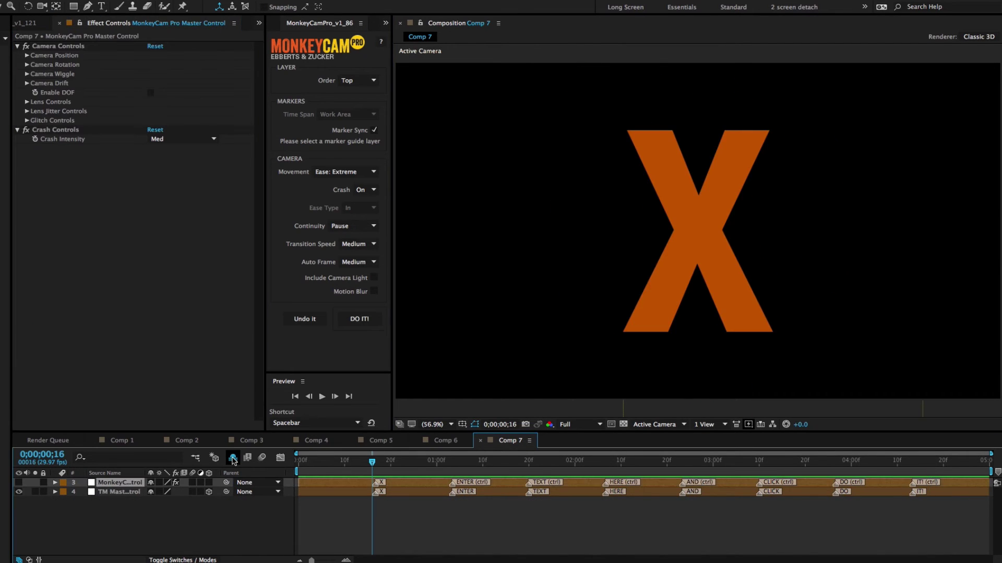
pyautogui.click(233, 458)
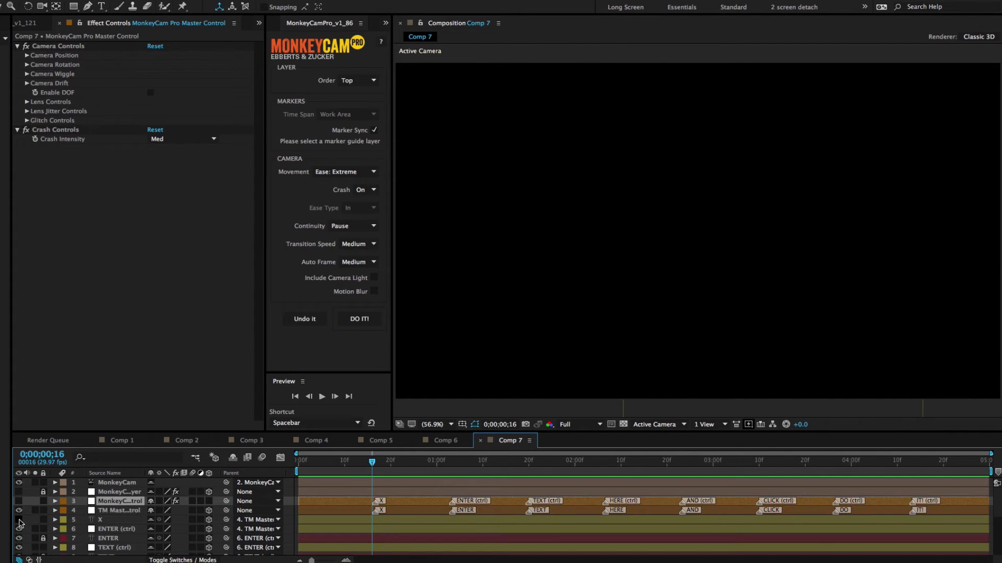
pyautogui.click(321, 397)
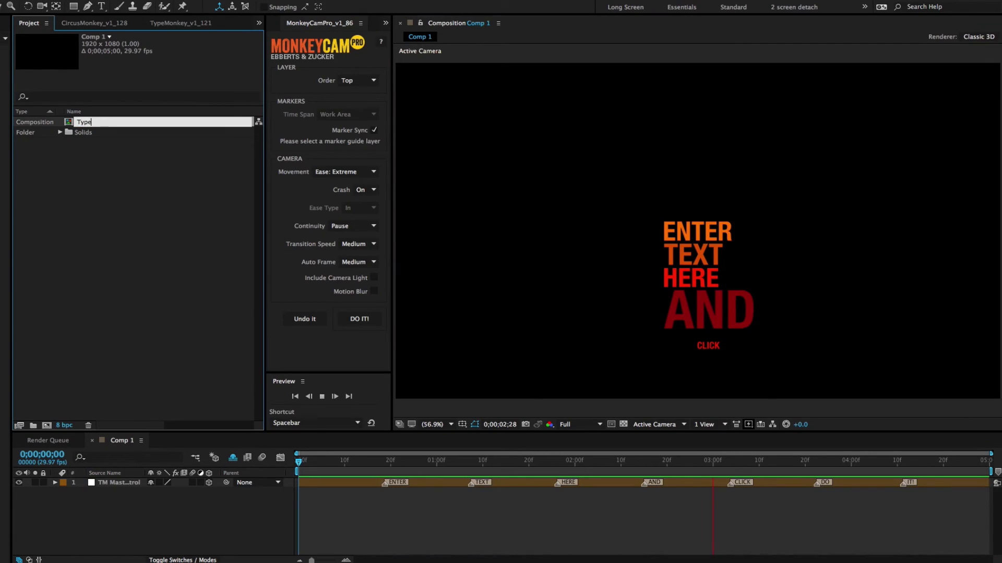
# Rename Comp 1 'TypeMonkey' and name its duplicate 'TypeMonkey Protection'
pyautogui.write('TypeMonkey')
pyautogui.press('Return')
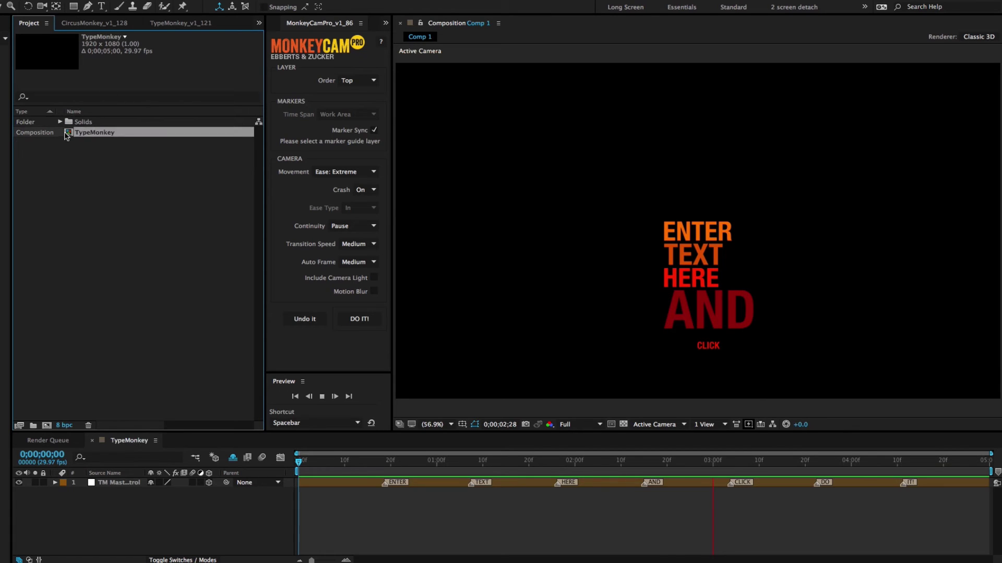
pyautogui.hotkey('ctrl', 'd')
pyautogui.press('Return')
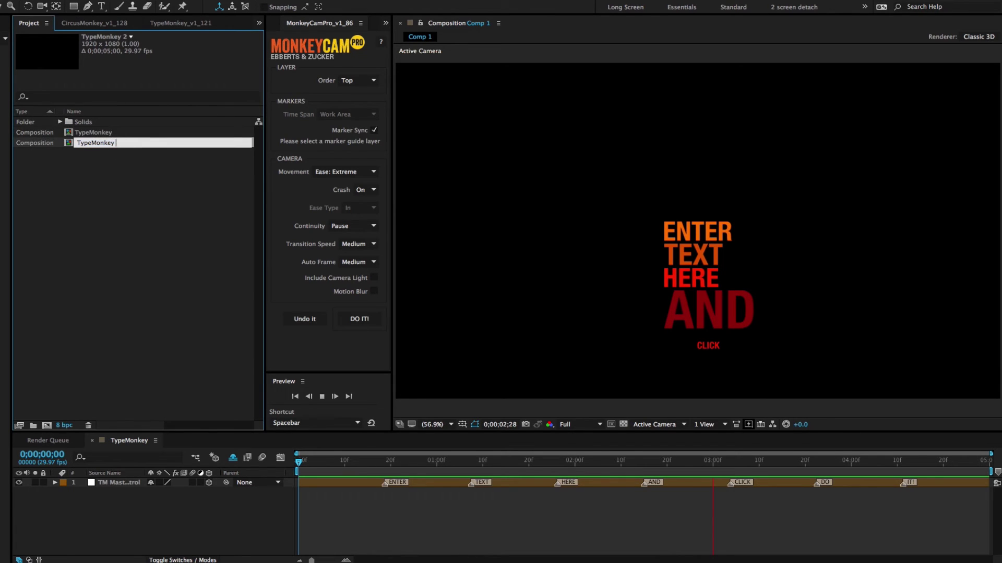
pyautogui.click(193, 209)
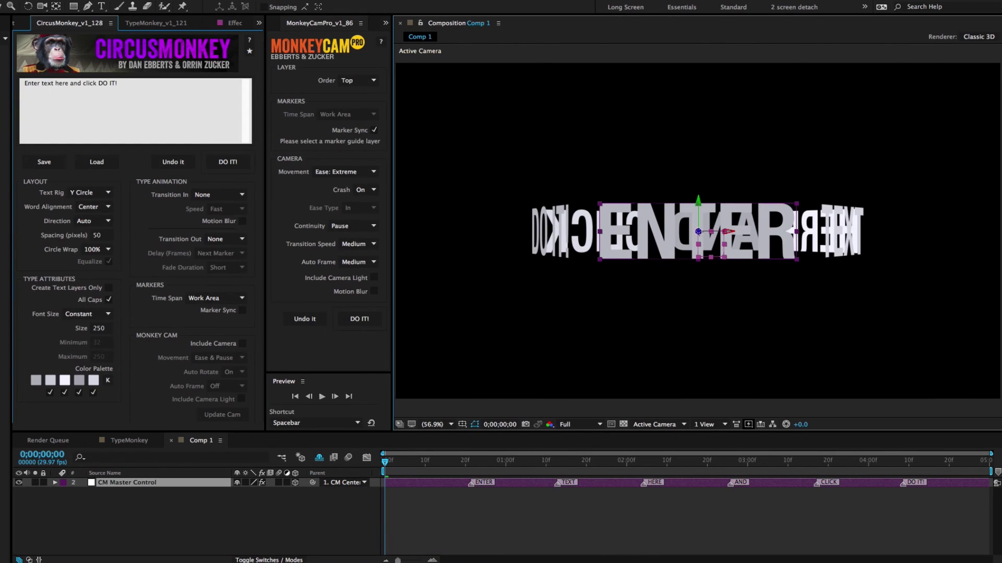
# Show the hidden CircusMonkey layers and lock the CM Center Control layer
pyautogui.click(318, 459)
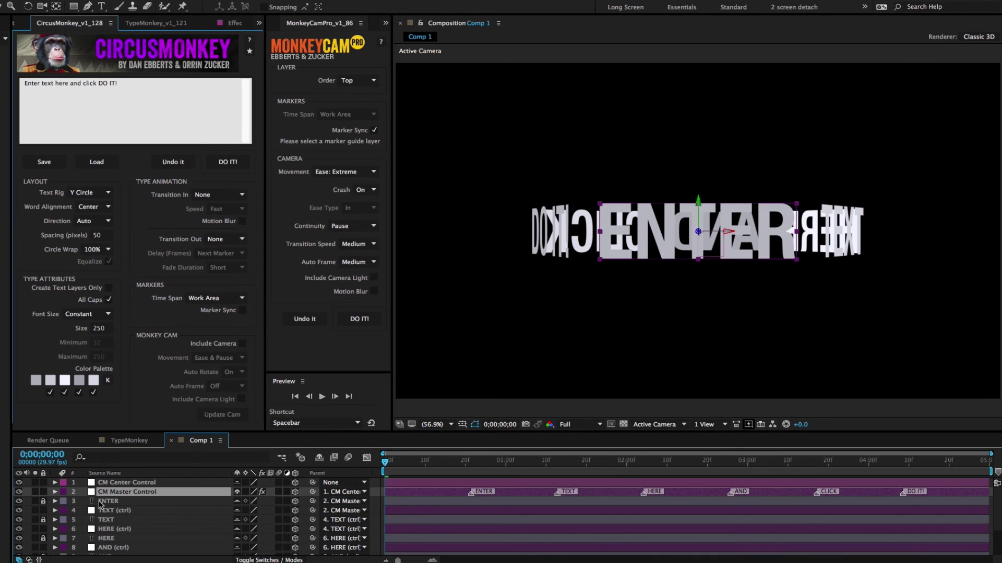
pyautogui.click(106, 483)
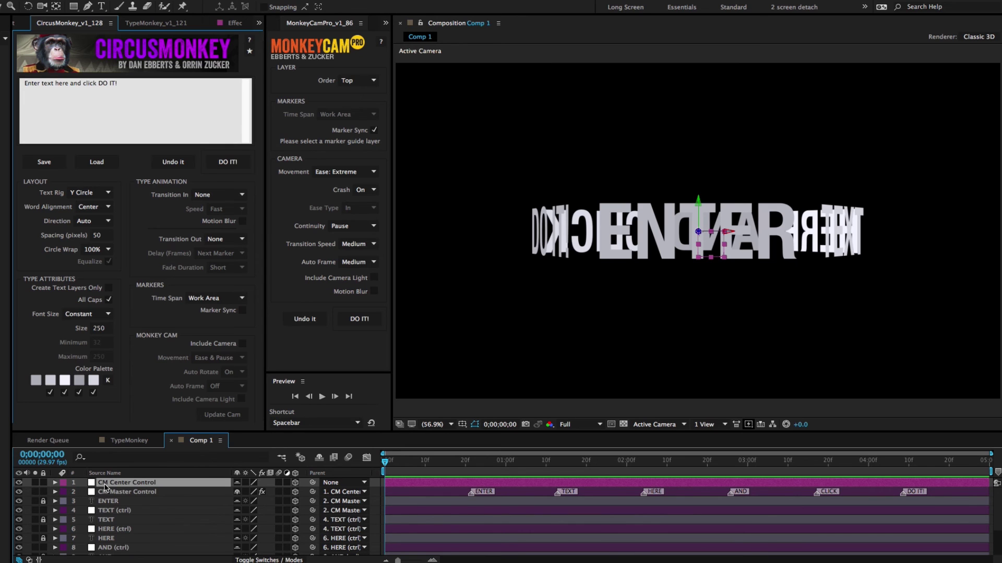
pyautogui.click(44, 483)
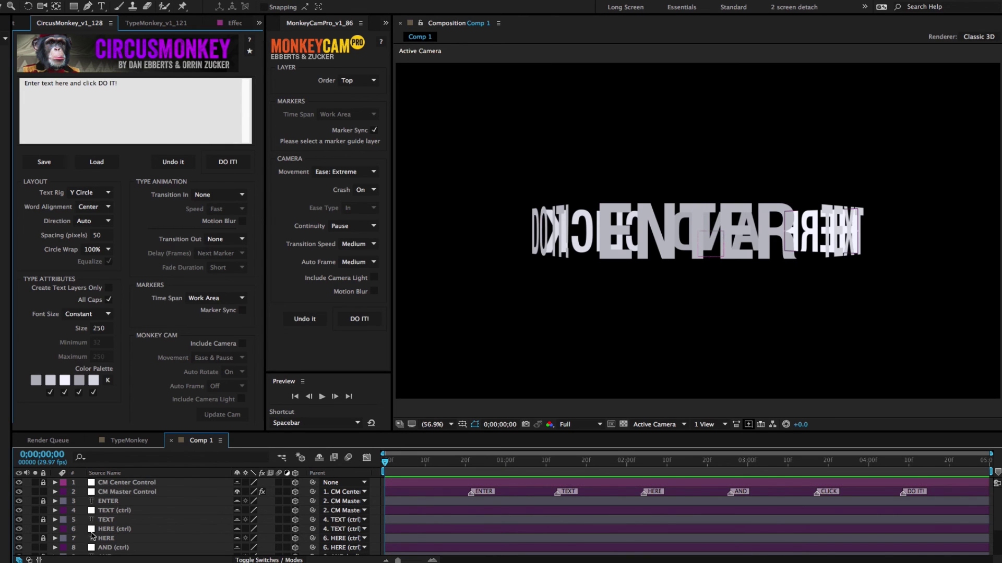